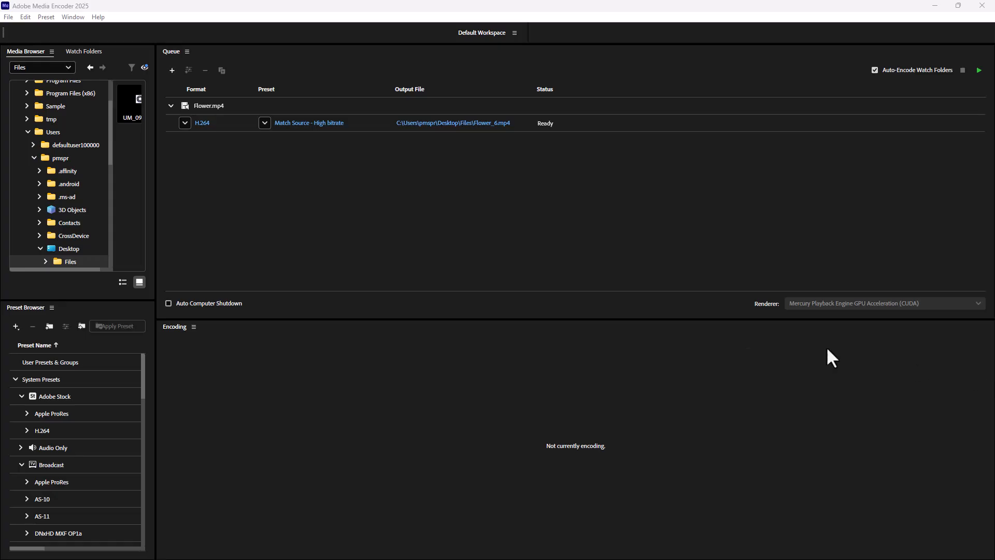
Open the export settings of the queued Flower.mp4 and display its audio settings.
click(468, 238)
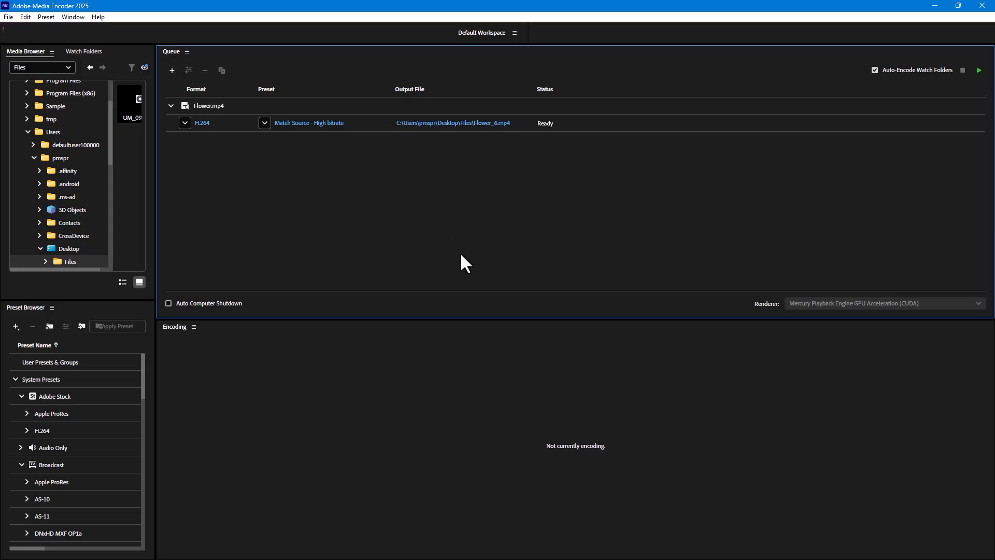
click(203, 124)
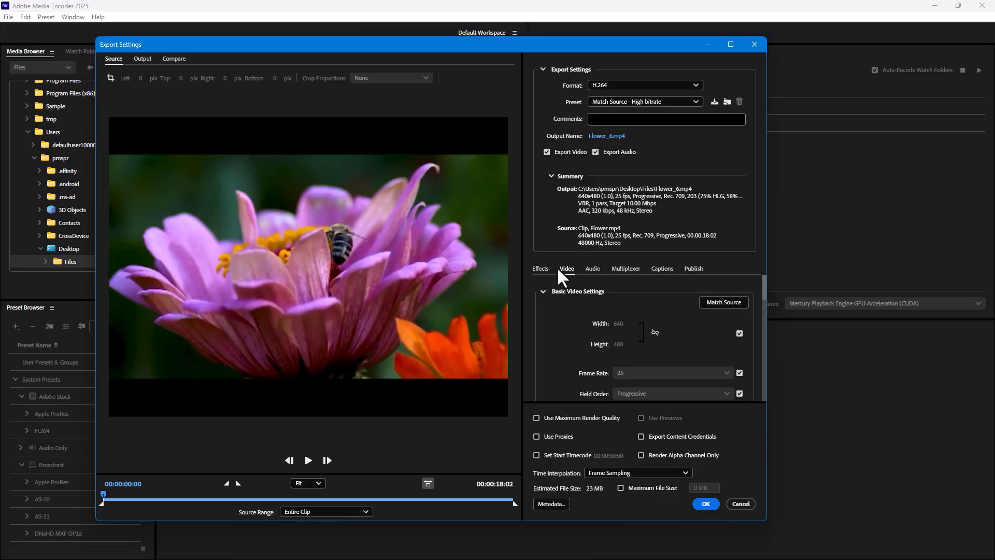
click(593, 269)
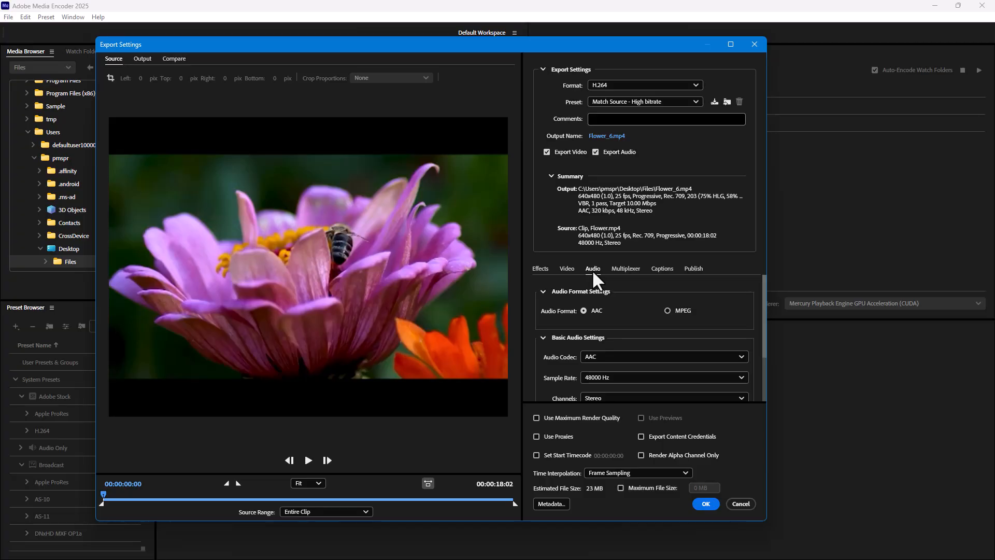
click(569, 271)
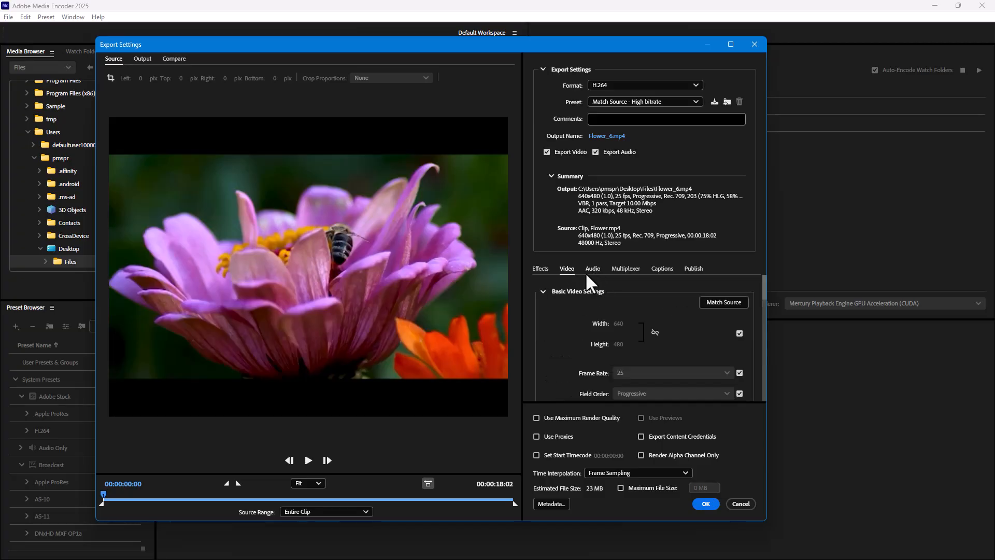
click(588, 275)
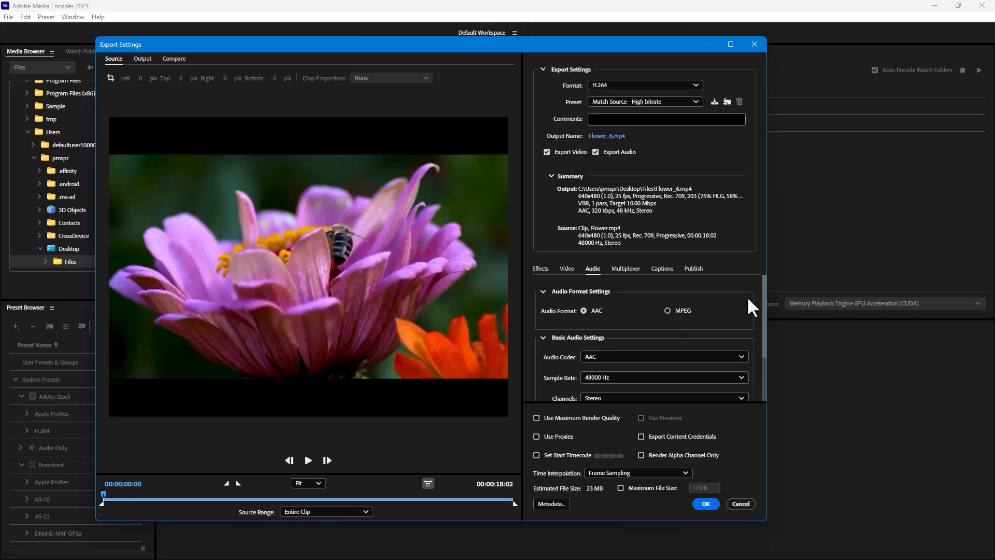
Try AAC+ Version 1 and AAC+ Version 2 as the audio codec for the H.264 export.
drag(765, 291, 765, 291)
scroll(636, 321, down, 1)
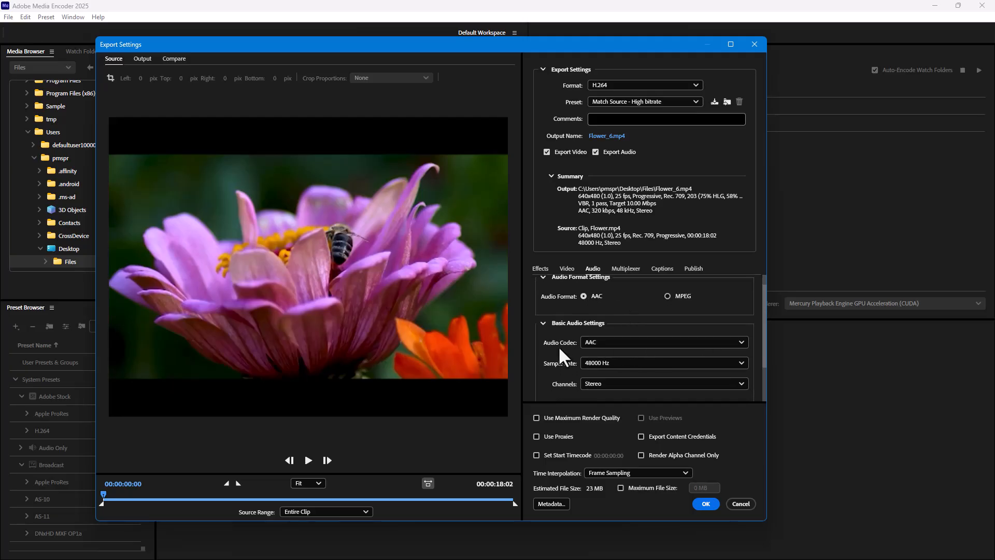
click(607, 343)
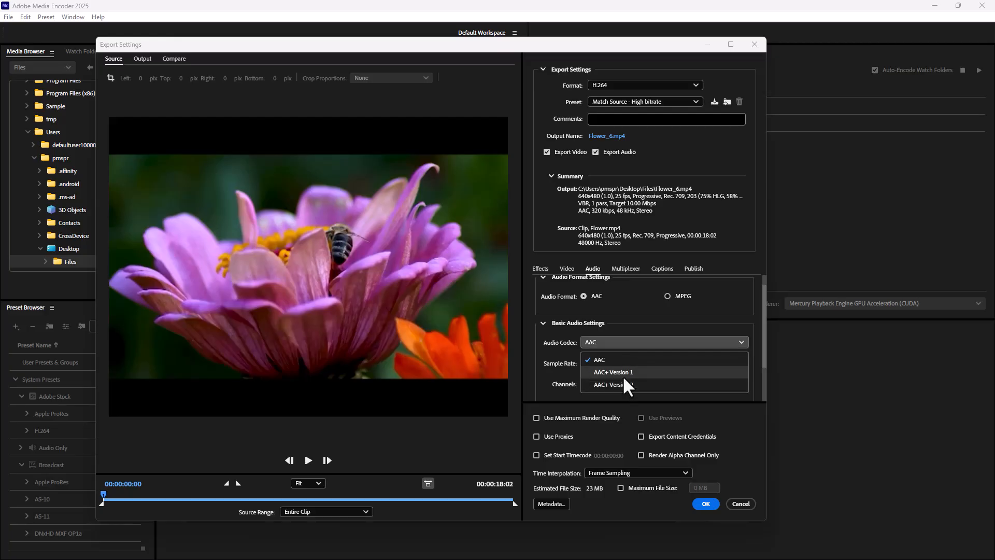
click(623, 375)
click(615, 340)
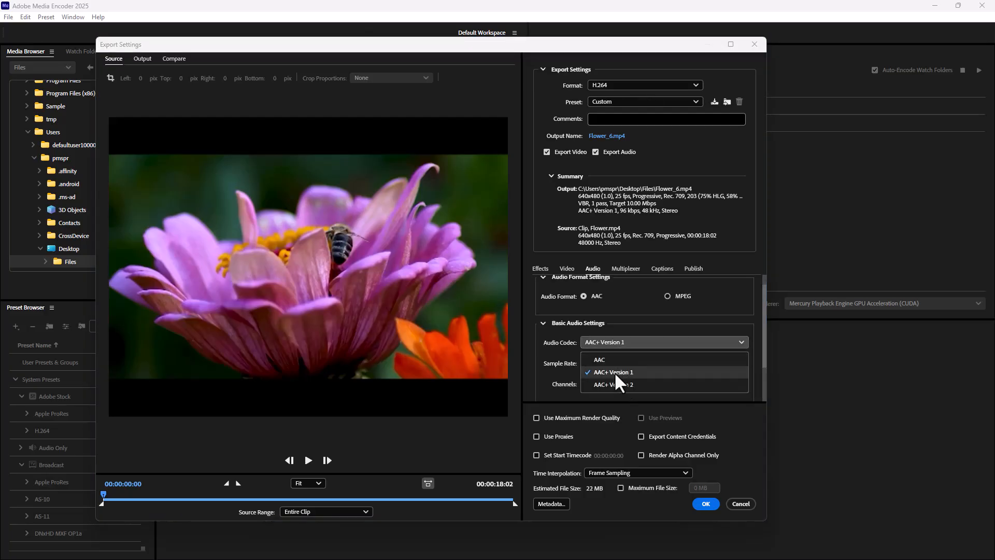
click(612, 384)
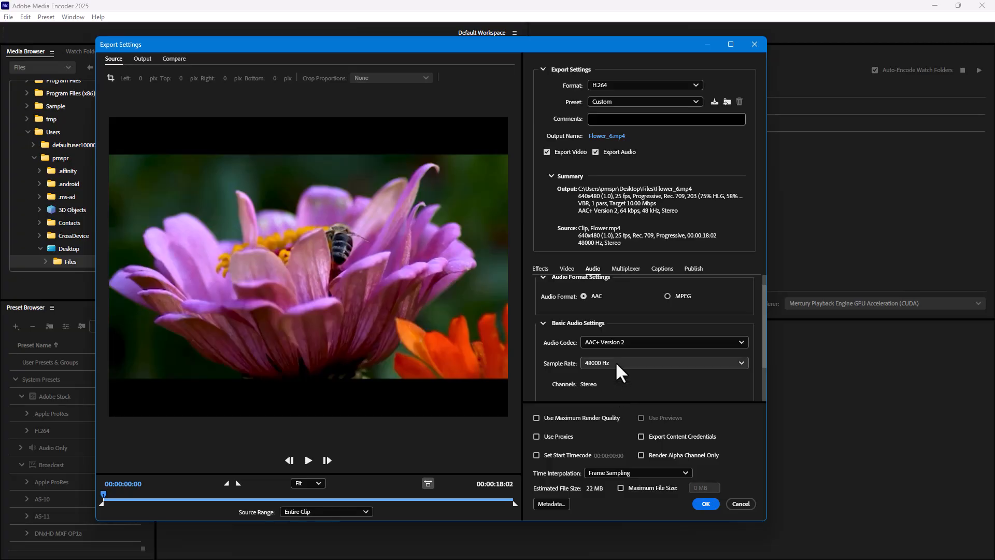
Examine the sample rates offered for the AAC+ Version 2 codec.
mouse_move(763, 330)
mouse_down()
mouse_move(763, 373)
mouse_move(767, 332)
mouse_up()
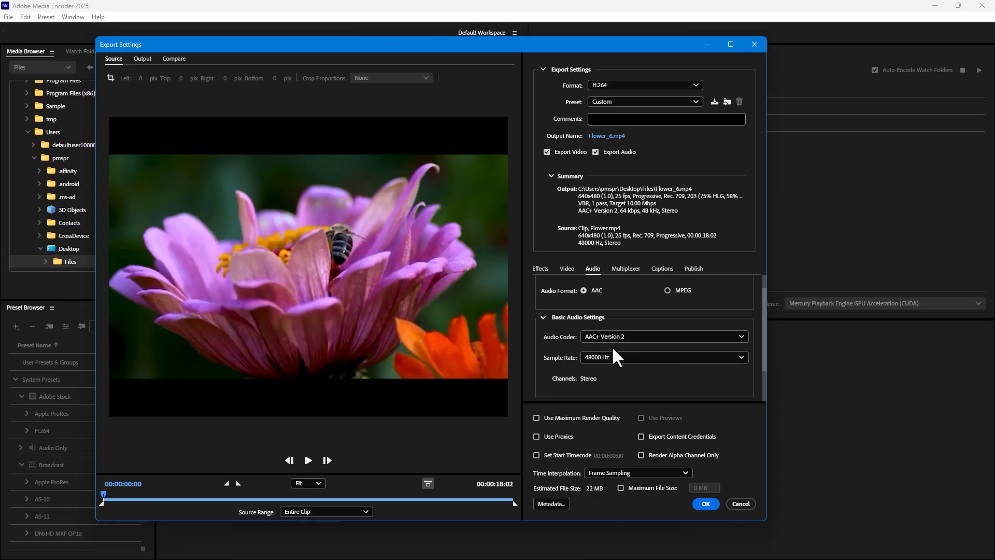
click(647, 358)
click(647, 358)
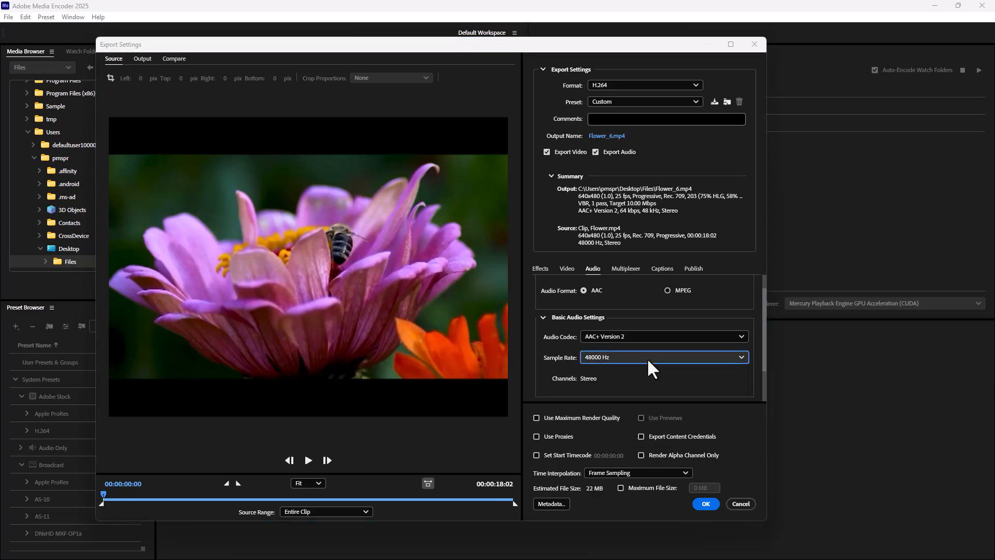
click(592, 336)
click(592, 335)
click(593, 357)
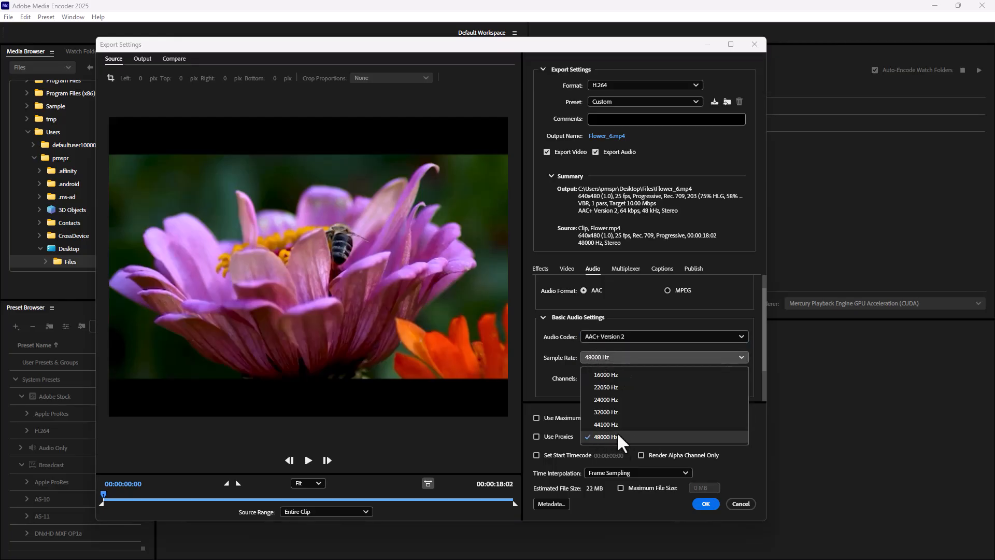
click(609, 337)
Set the audio codec to AAC+ Version 1 and check which sample rates it offers.
click(610, 335)
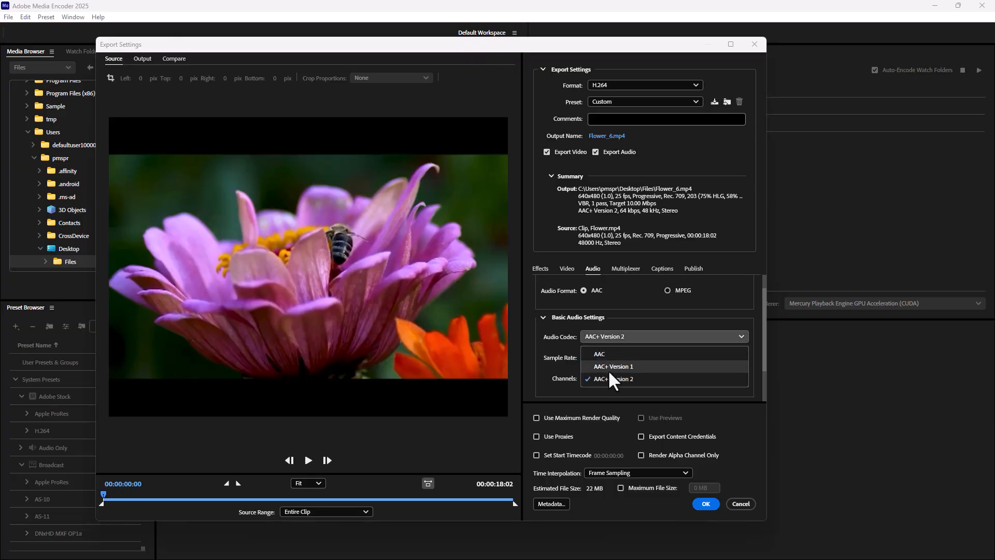
click(608, 369)
click(607, 357)
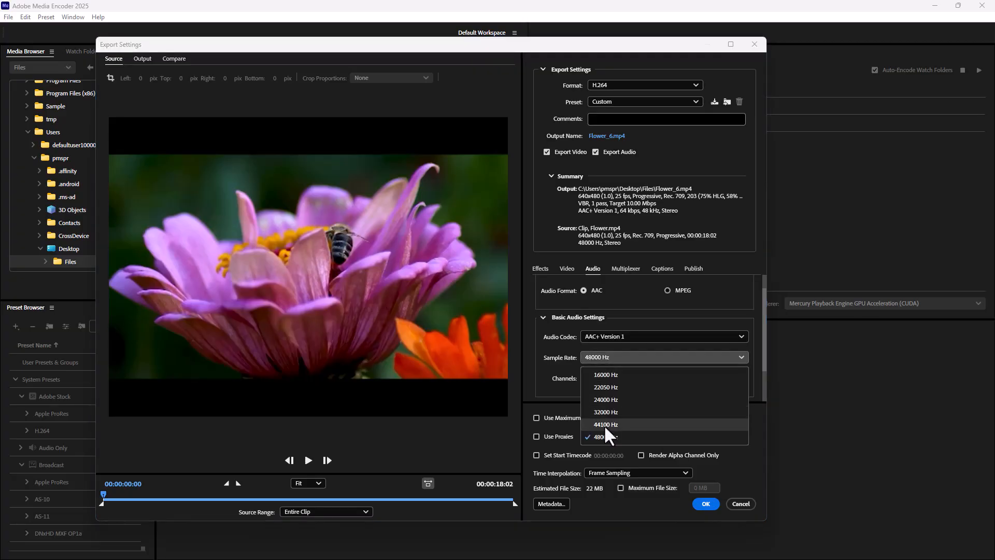
click(557, 343)
Set the audio codec back to AAC and check its sample rate options.
click(610, 335)
click(619, 351)
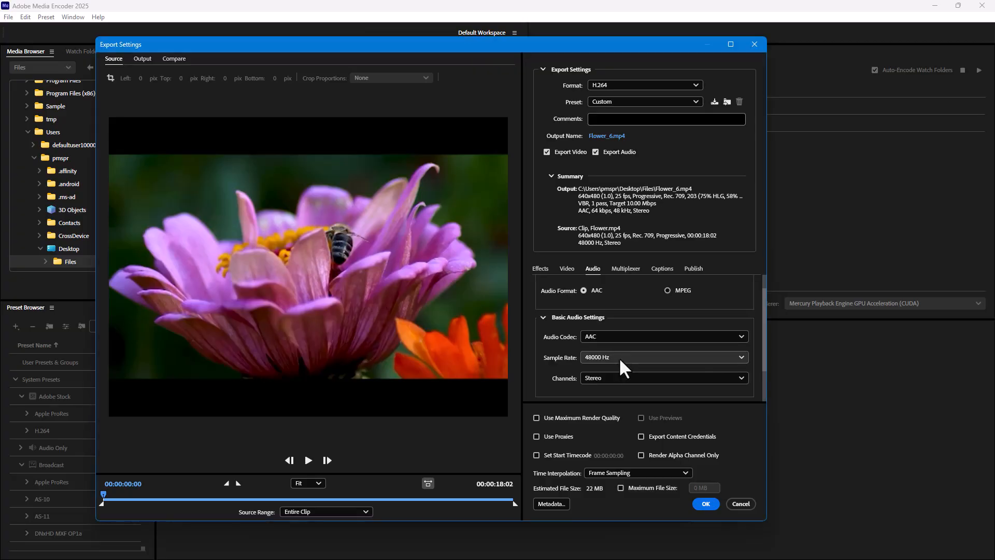
click(619, 358)
click(562, 341)
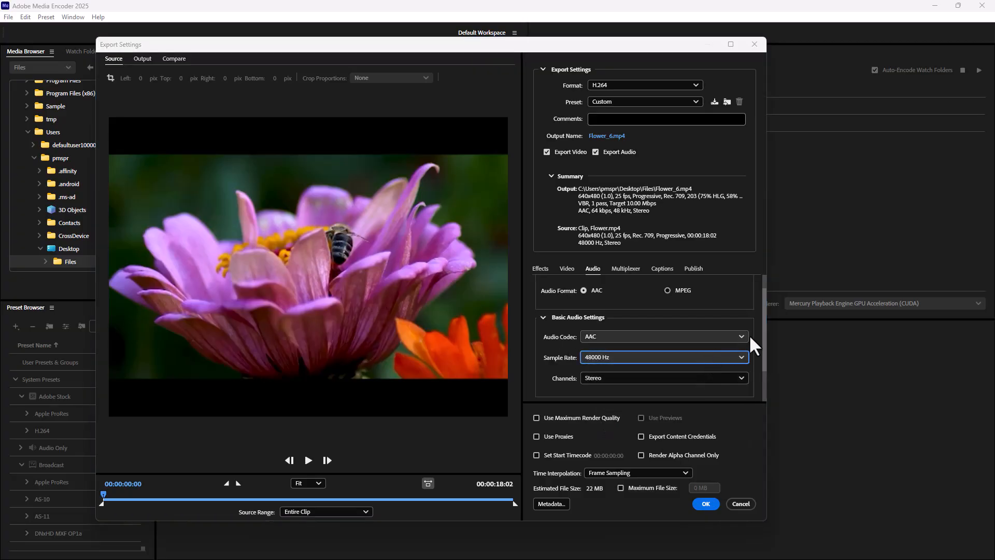
Switch the audio format to MPEG with a 352 kbps bitrate and check the de-emphasis options.
click(669, 290)
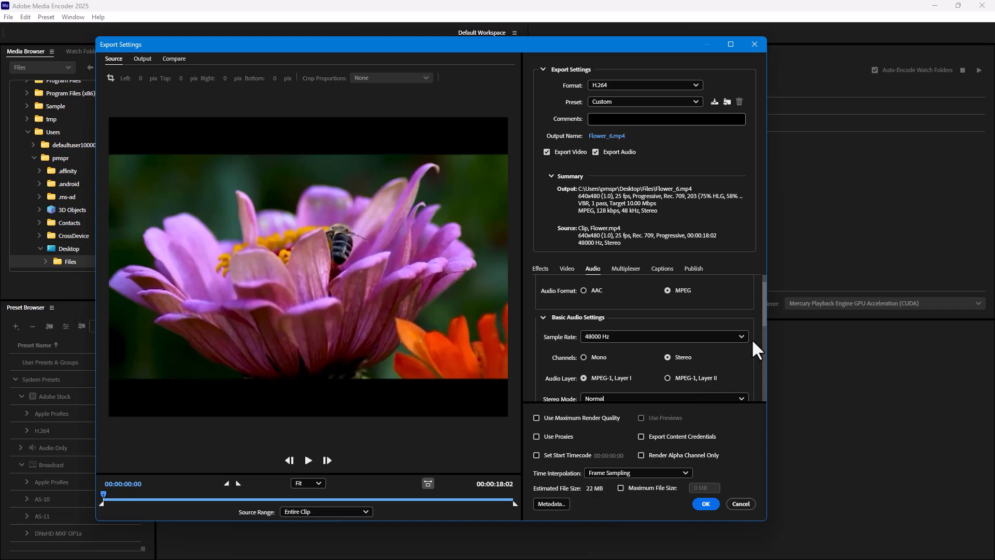
drag(764, 324, 763, 371)
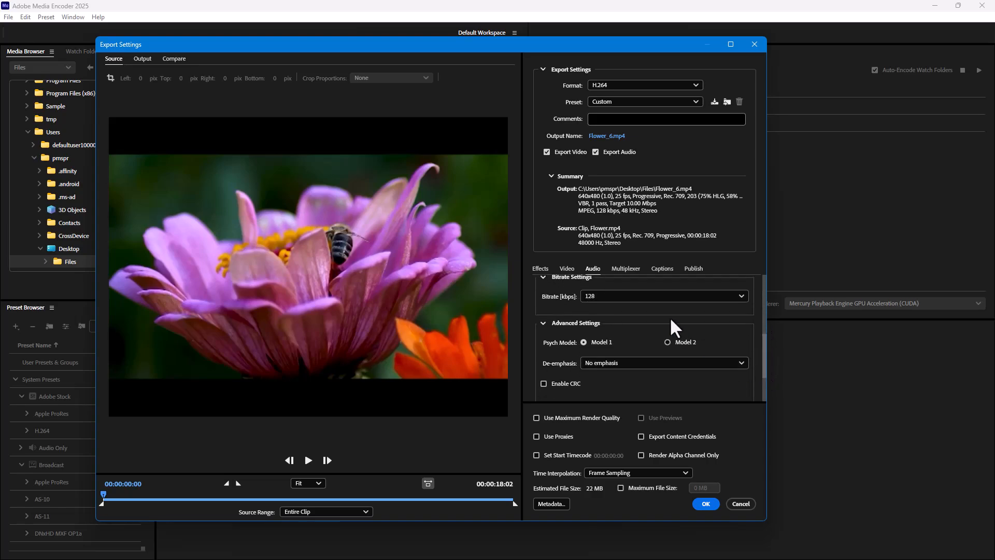
click(673, 296)
click(642, 401)
click(620, 363)
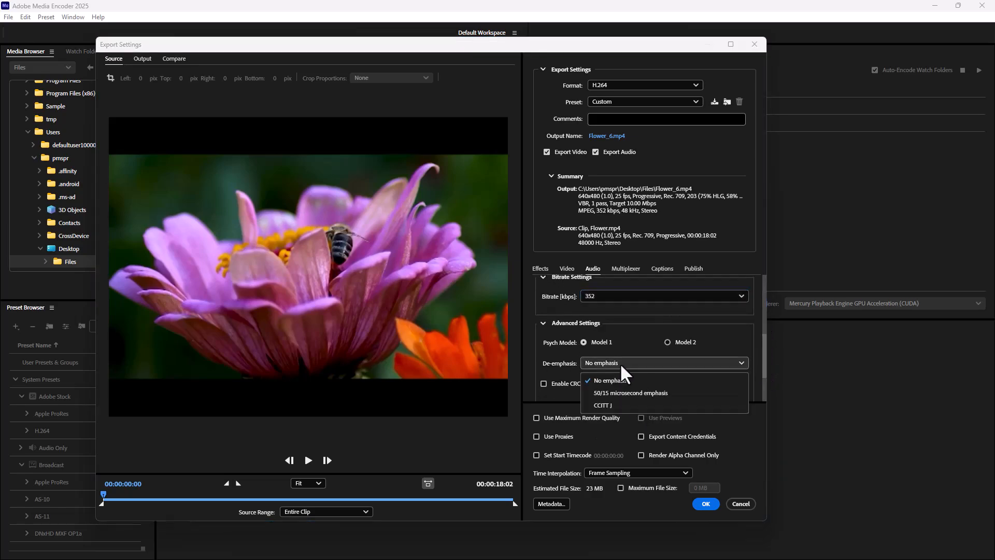
click(555, 370)
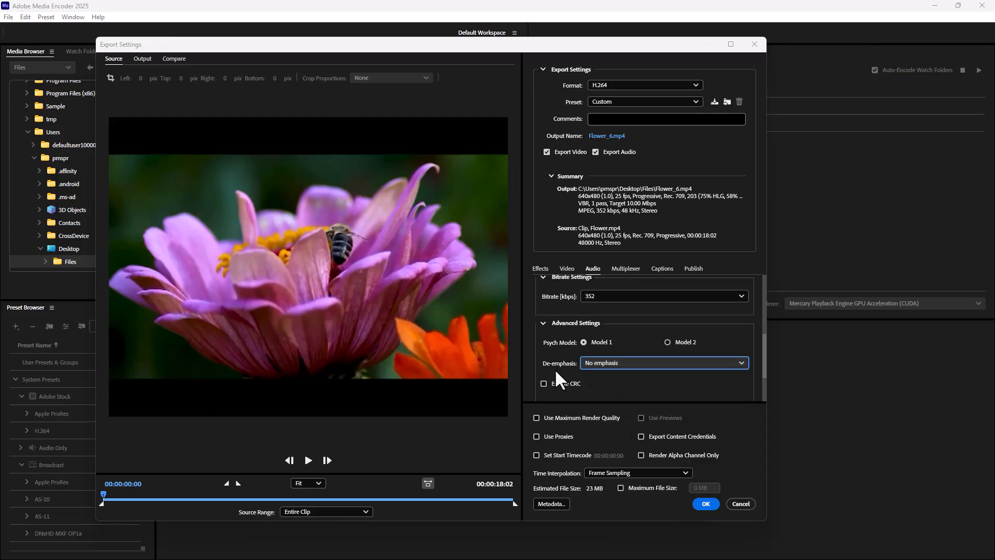
Change the export format to the audio-only MP3.
drag(764, 343, 763, 279)
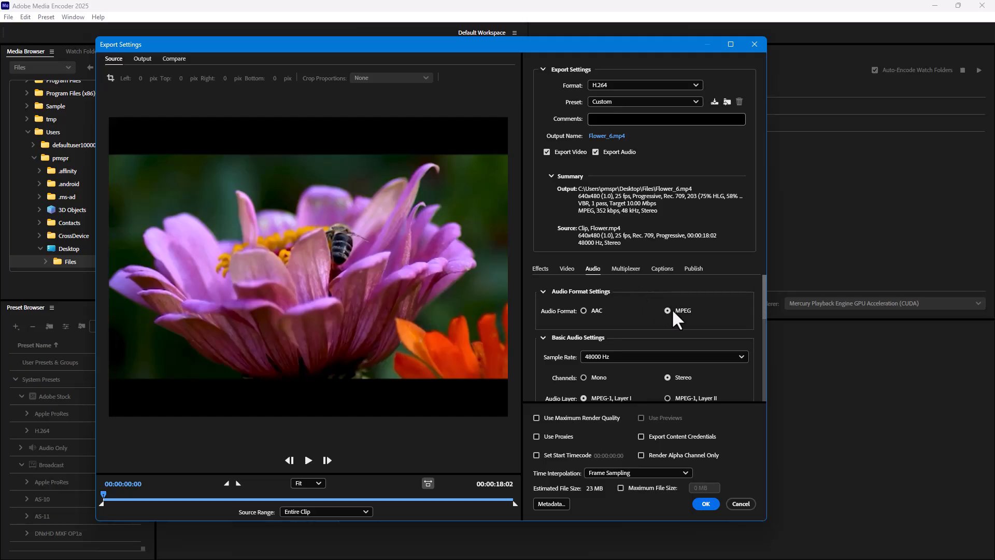
click(627, 85)
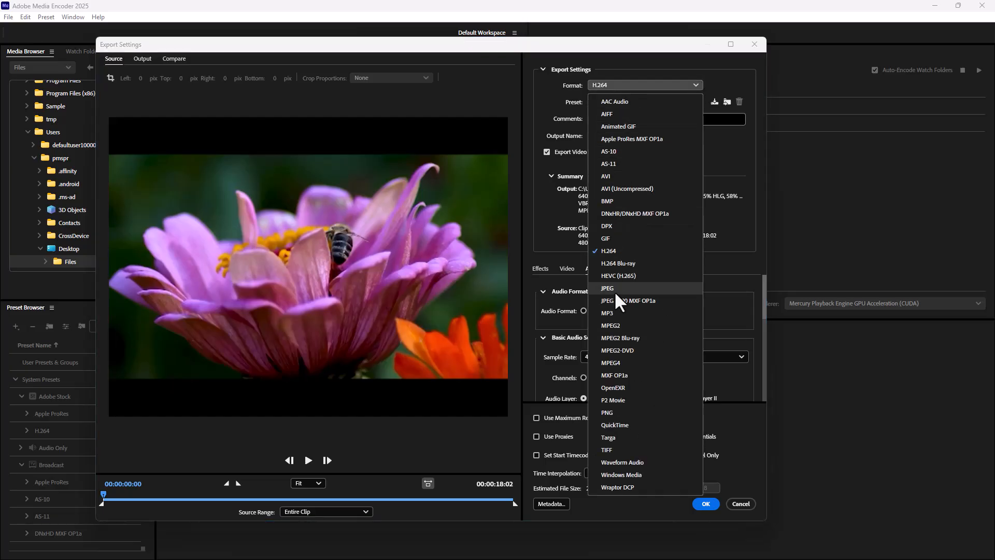
click(624, 314)
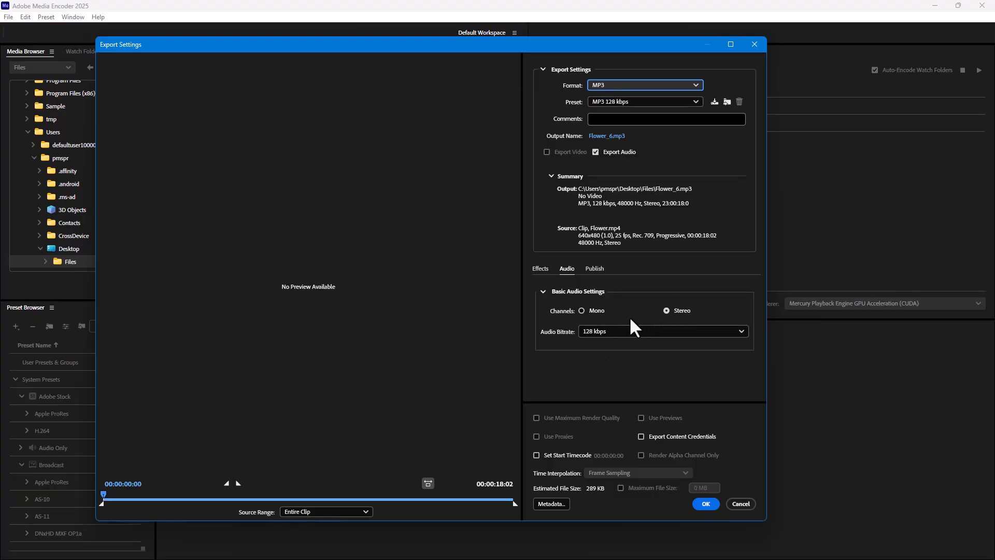
Change the export format to AAC Audio and set its audio codec to AAC+ Version 2.
click(608, 83)
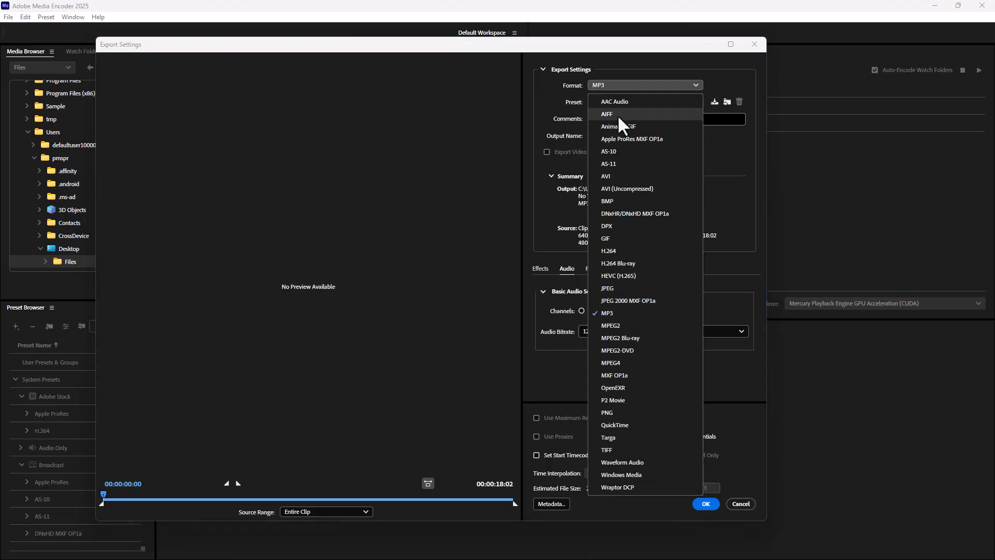
click(627, 103)
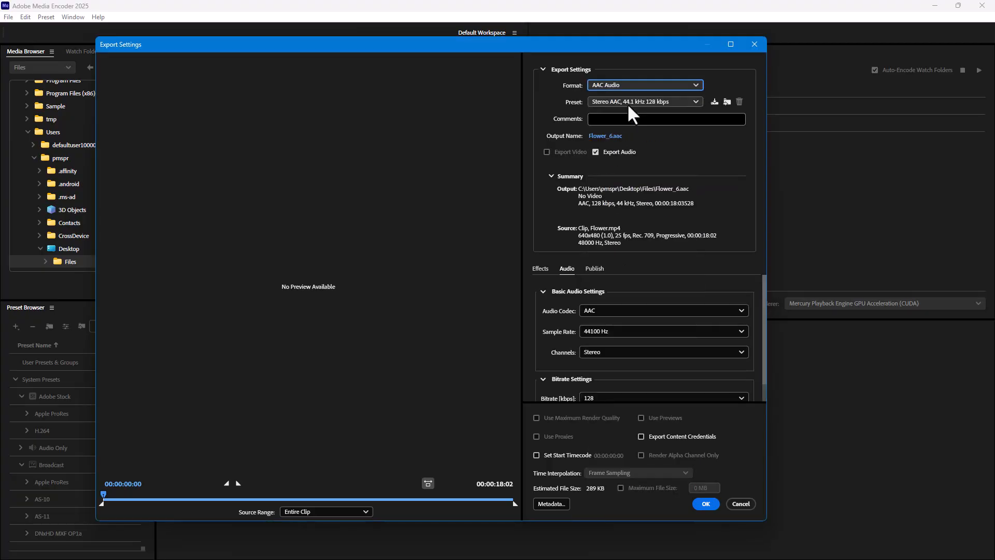
click(594, 310)
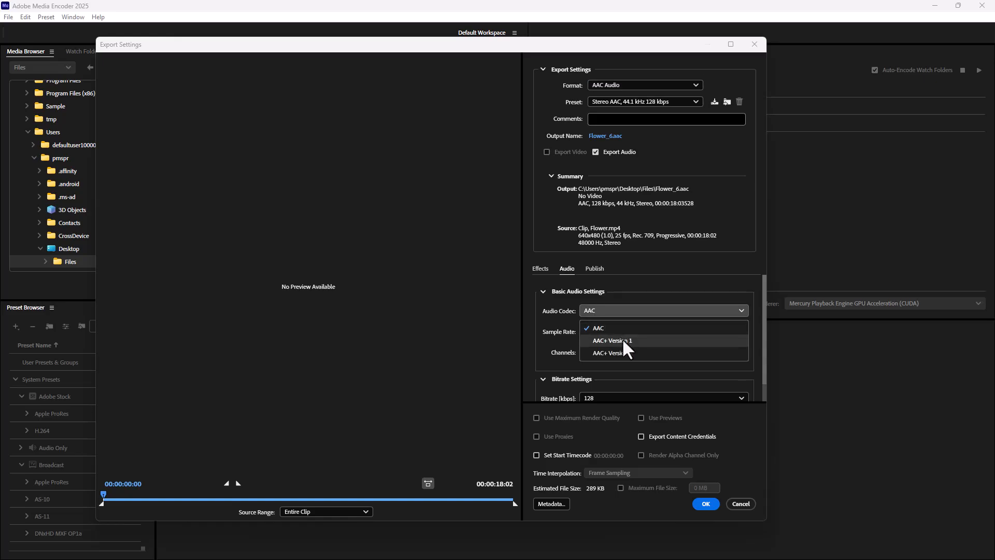
click(629, 354)
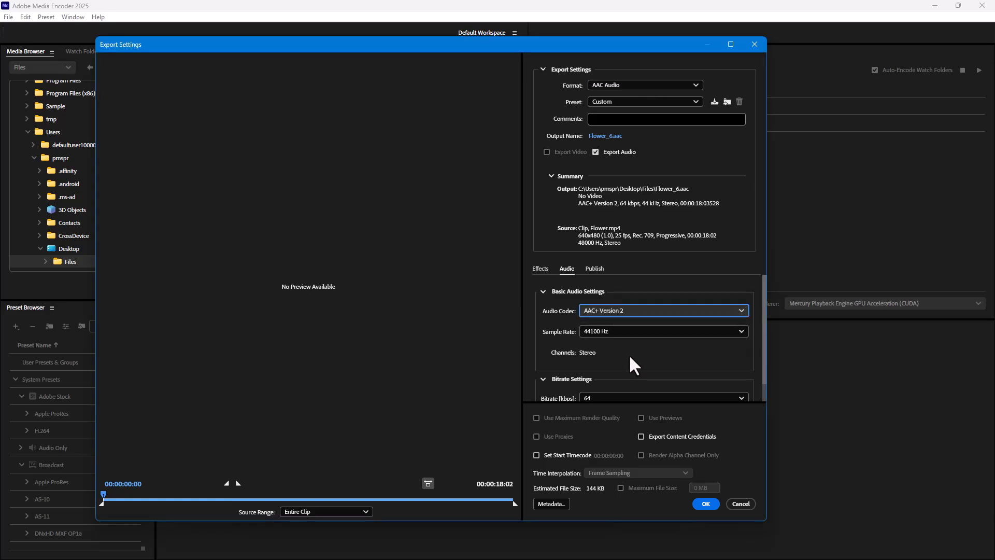